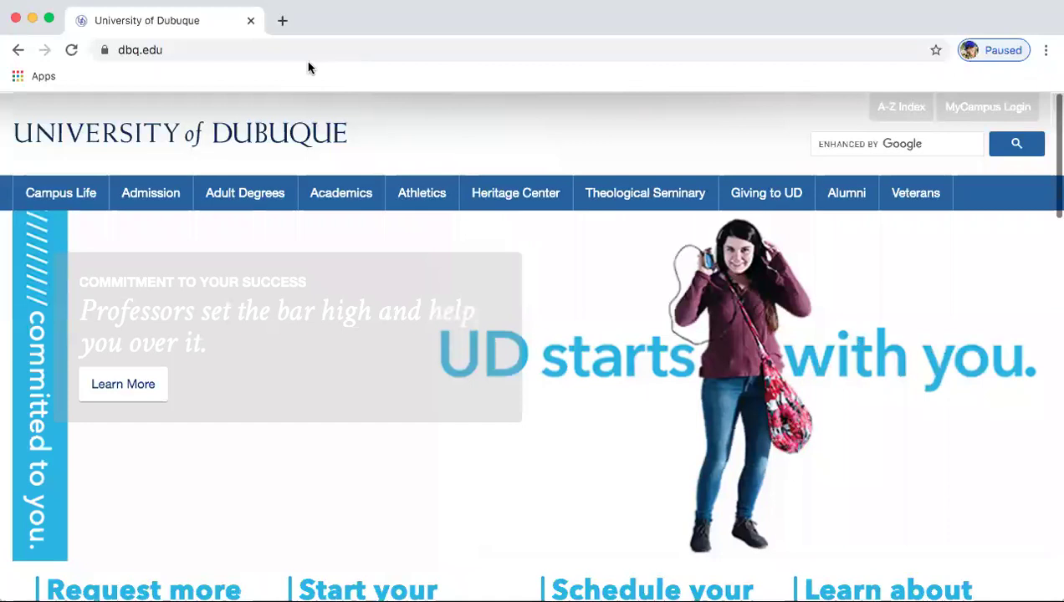
Go to my.dbq.edu and open the Course Search from the Course Schedules section.
left_click(249, 51)
type("my.dbq.edu")
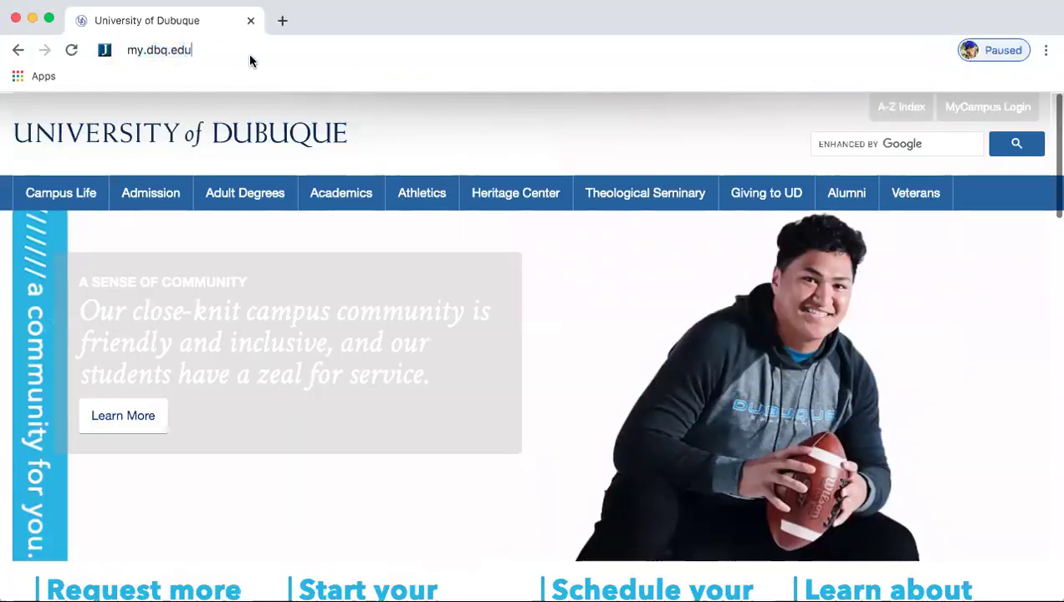
key("Return")
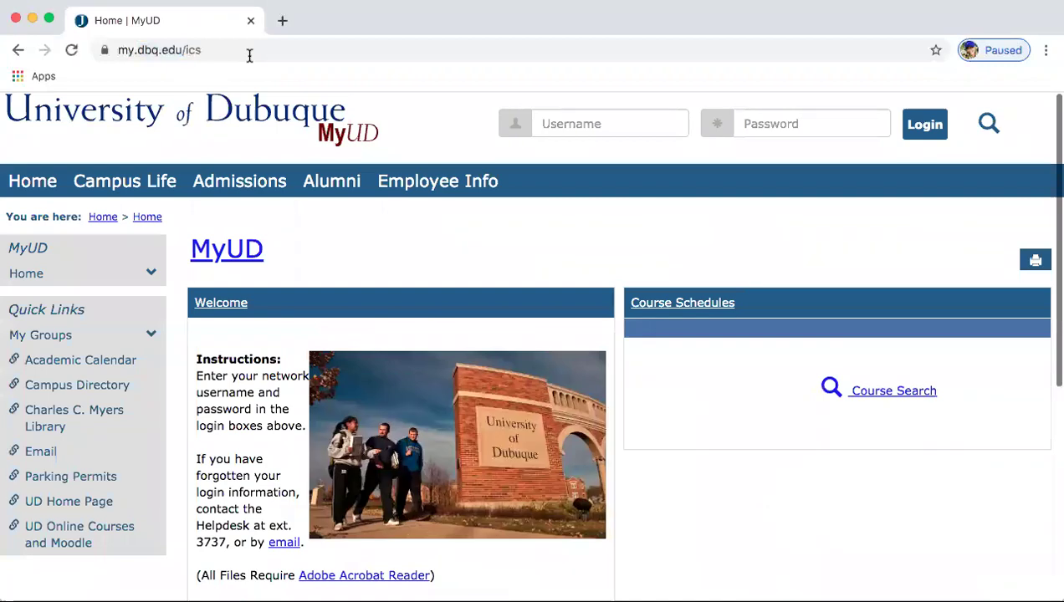
scroll(752, 458, "down", 1)
scroll(752, 459, "down", 2)
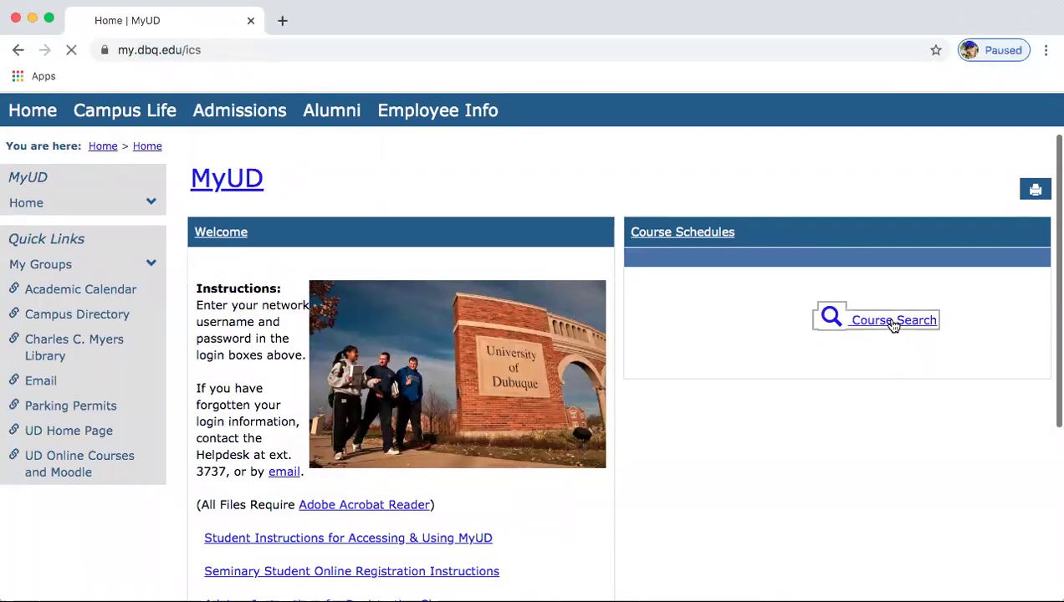
left_click(894, 325)
Set the course search term to Fall 2020.
scroll(759, 420, "down", 1)
scroll(759, 420, "down", 3)
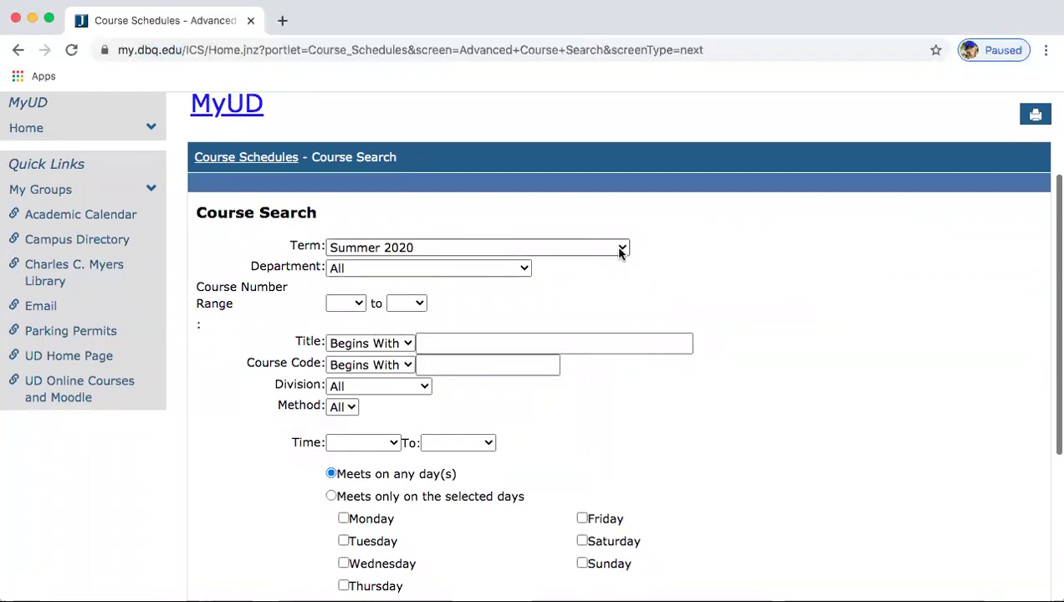
left_click(562, 106)
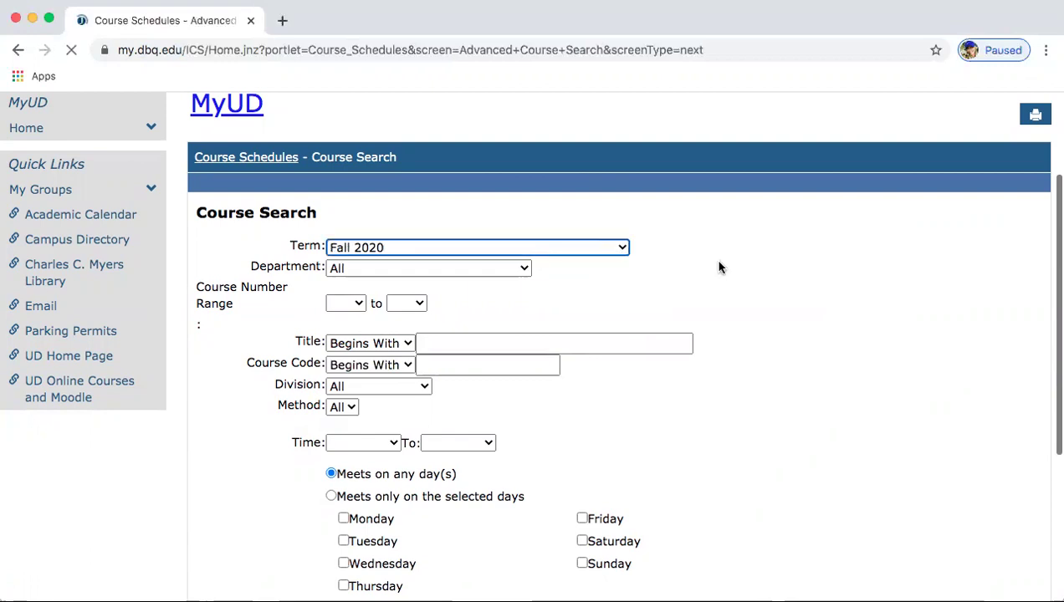
Enter D WVS 201 as the course code the results must begin with.
scroll(770, 380, "down", 3)
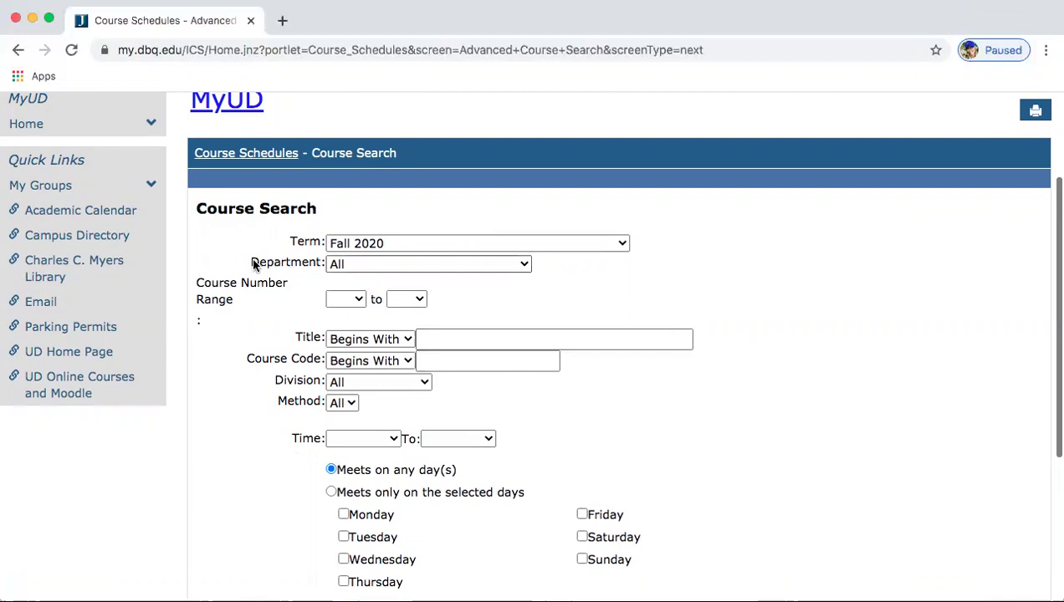
left_click_drag(251, 265, 333, 263)
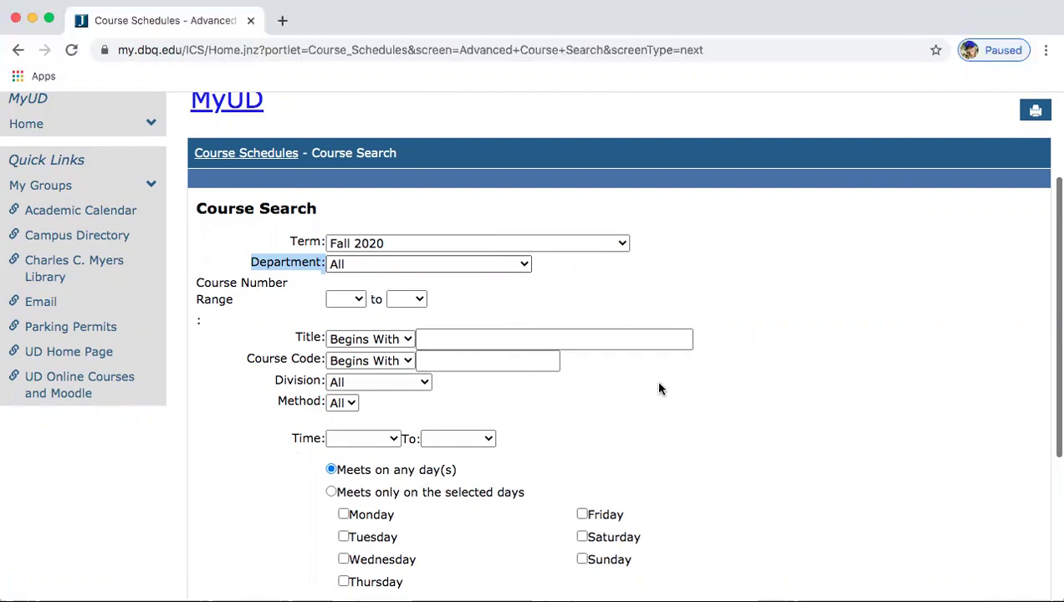
key("Tab")
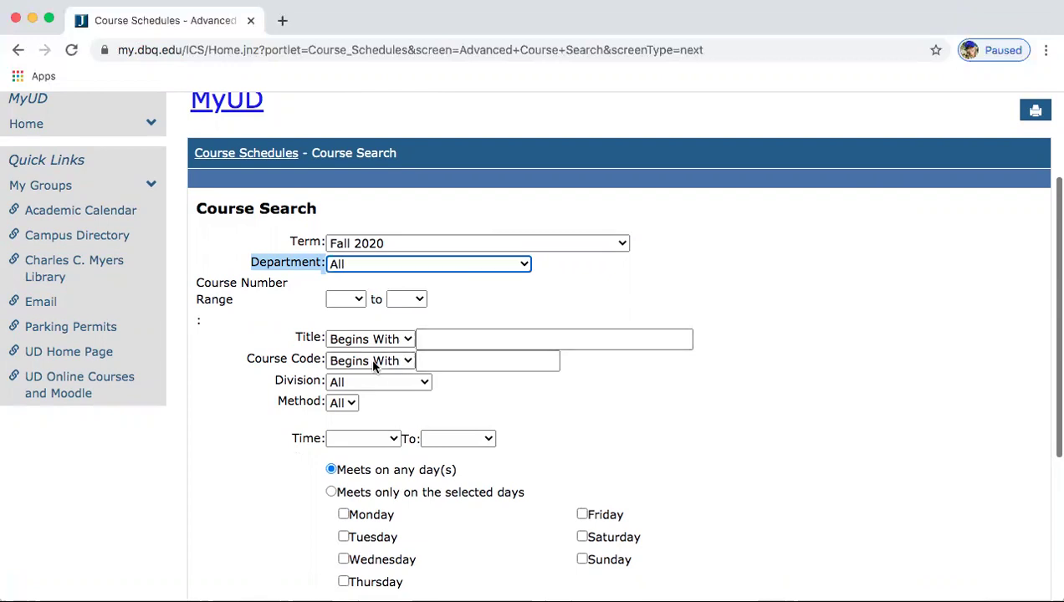
left_click_drag(245, 361, 462, 364)
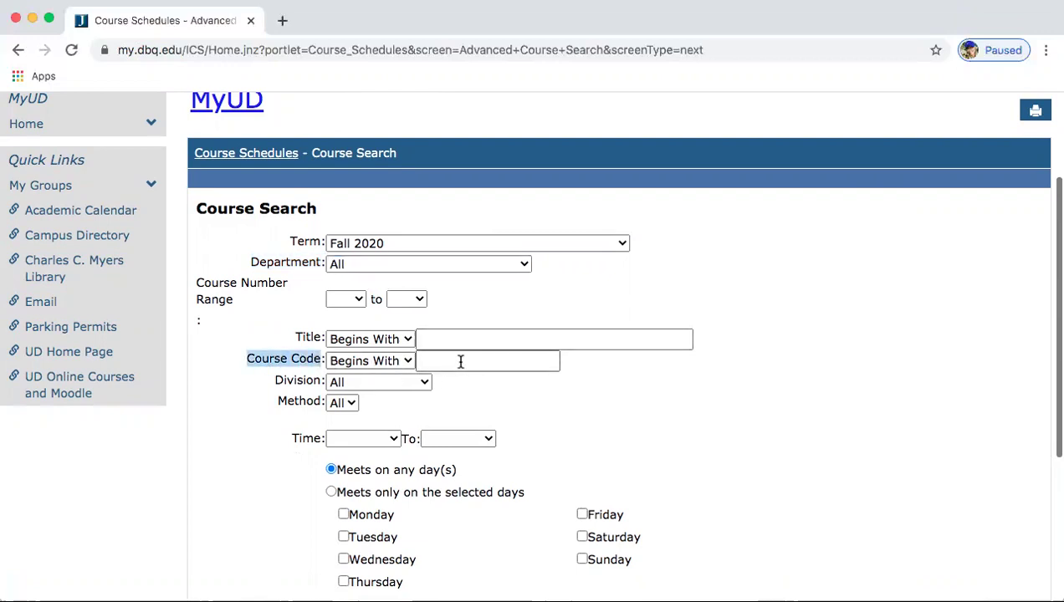
left_click(461, 362)
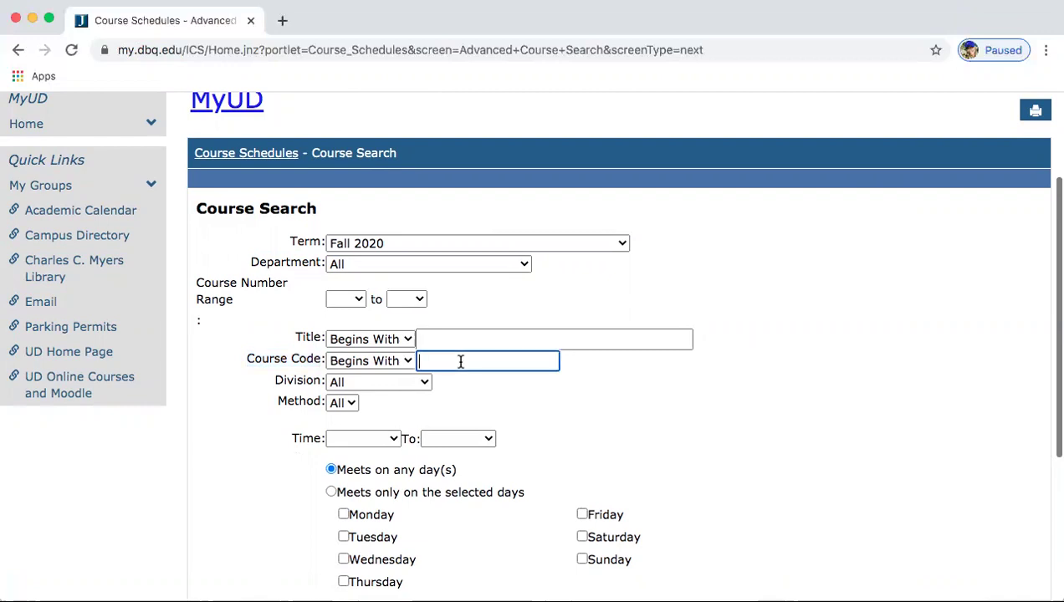
type("D WVS 201")
left_click(629, 414)
Limit the section status to Open and run the course search.
scroll(629, 414, "down", 1)
scroll(629, 414, "down", 5)
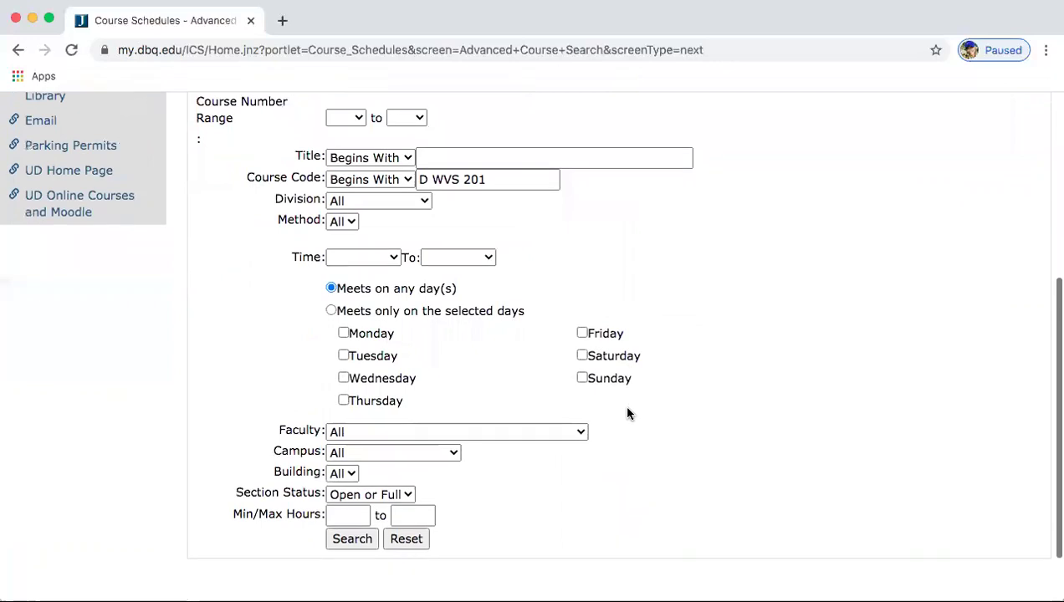
left_click(407, 497)
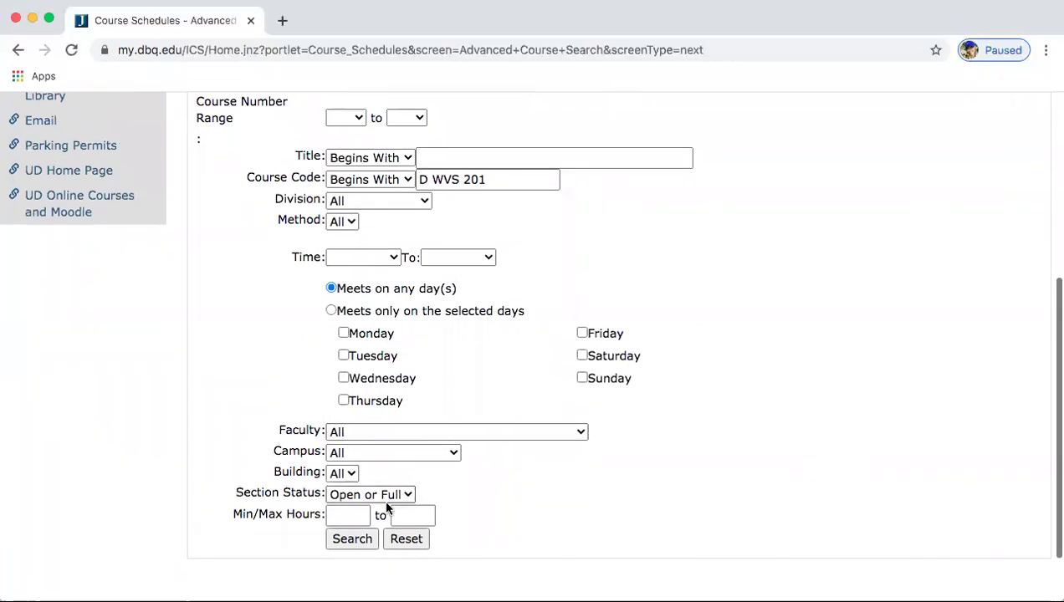
left_click(377, 513)
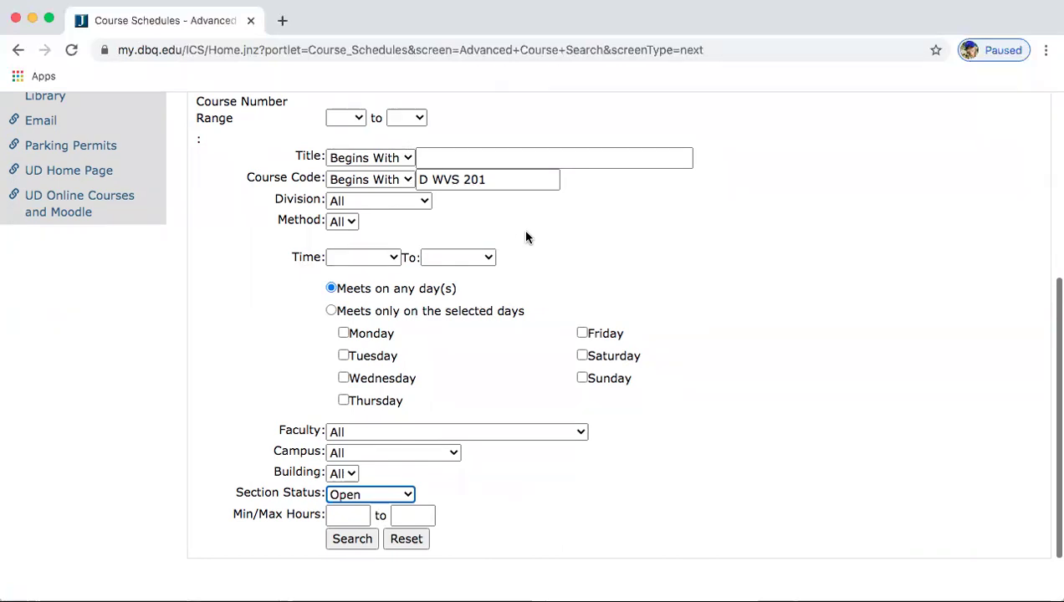
scroll(525, 237, "up", 3)
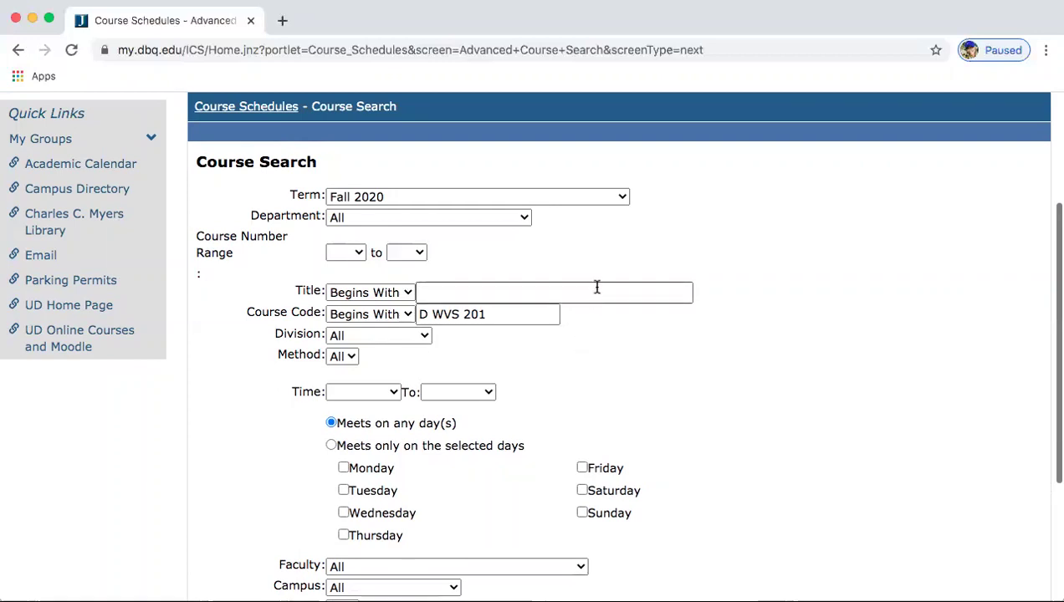
scroll(596, 287, "down", 3)
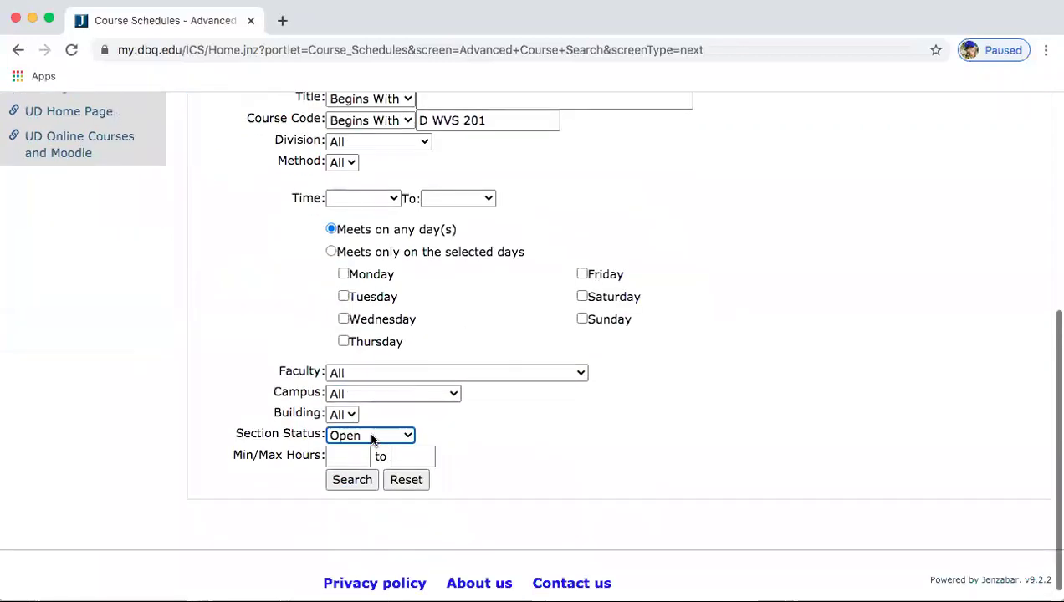
left_click(350, 482)
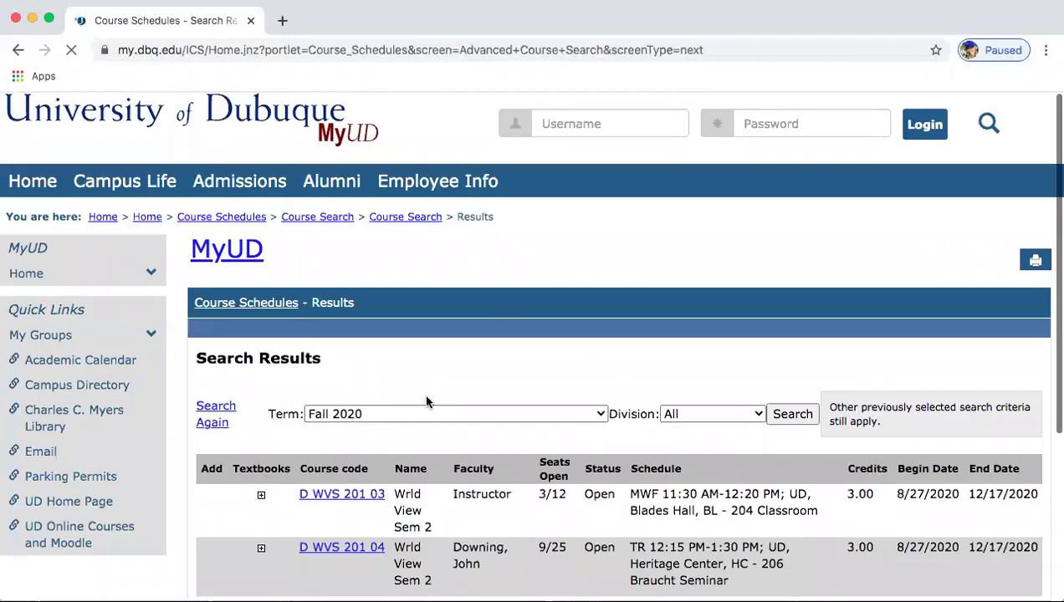
Review the search results, highlighting the course code, meeting time and building of section D WVS 201 04.
scroll(496, 326, "down", 3)
scroll(496, 327, "down", 1)
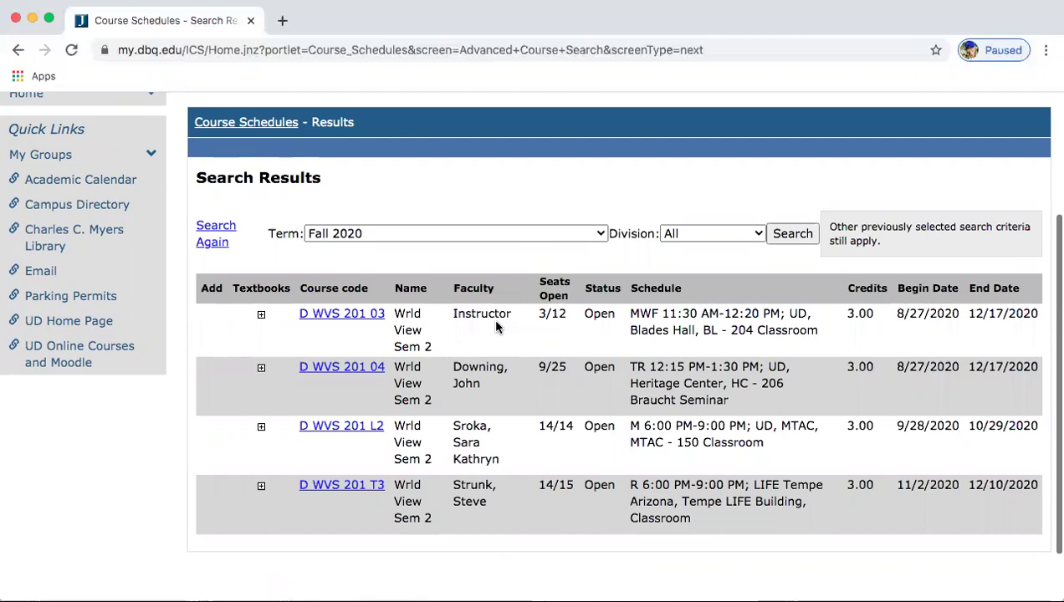
scroll(494, 327, "down", 1)
left_click_drag(292, 325, 391, 325)
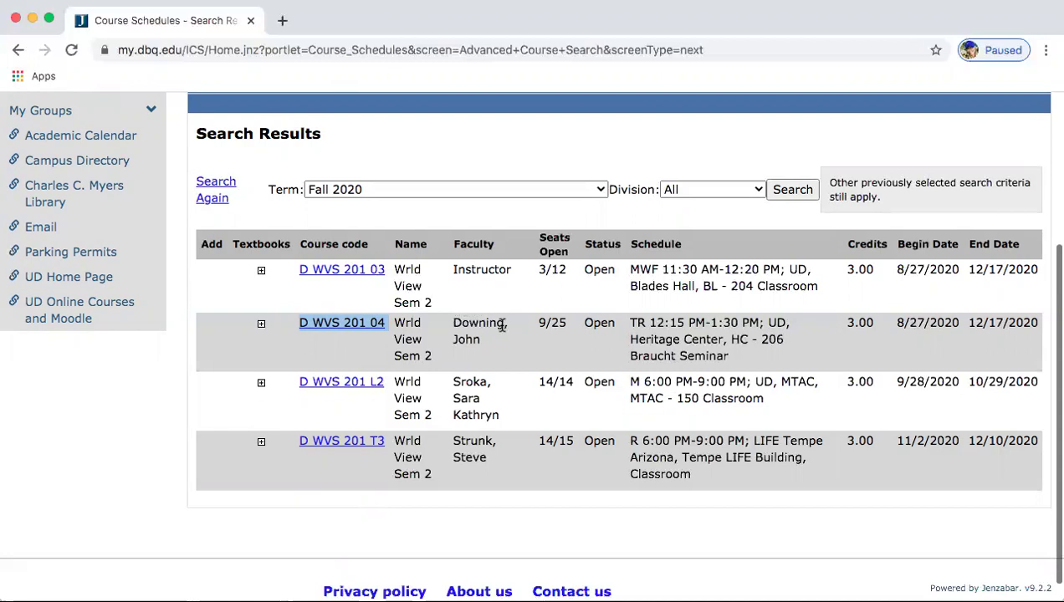
left_click(632, 323)
left_click_drag(632, 323, 758, 323)
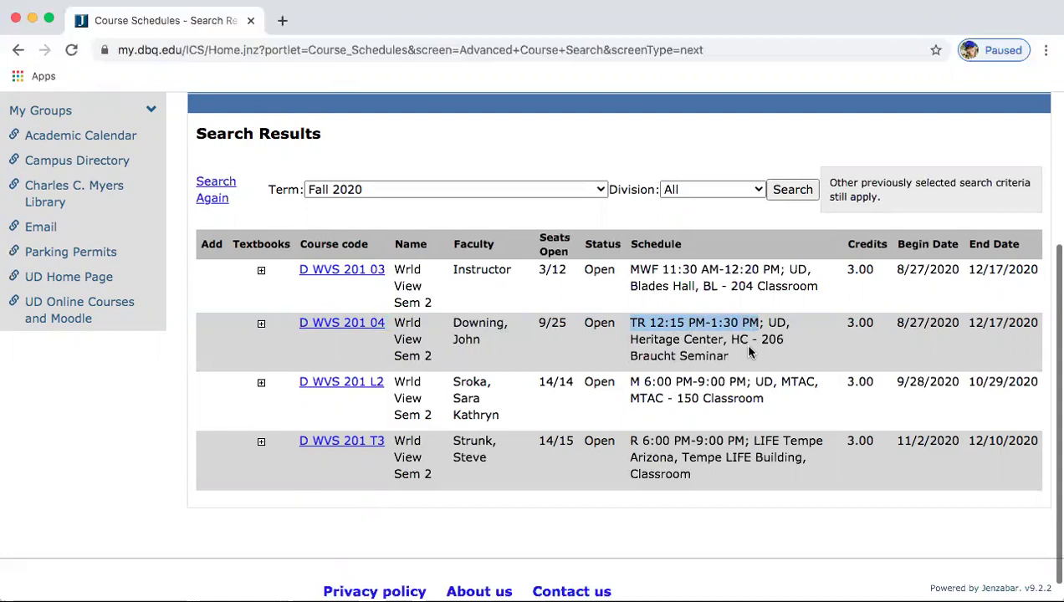
left_click_drag(630, 339, 749, 339)
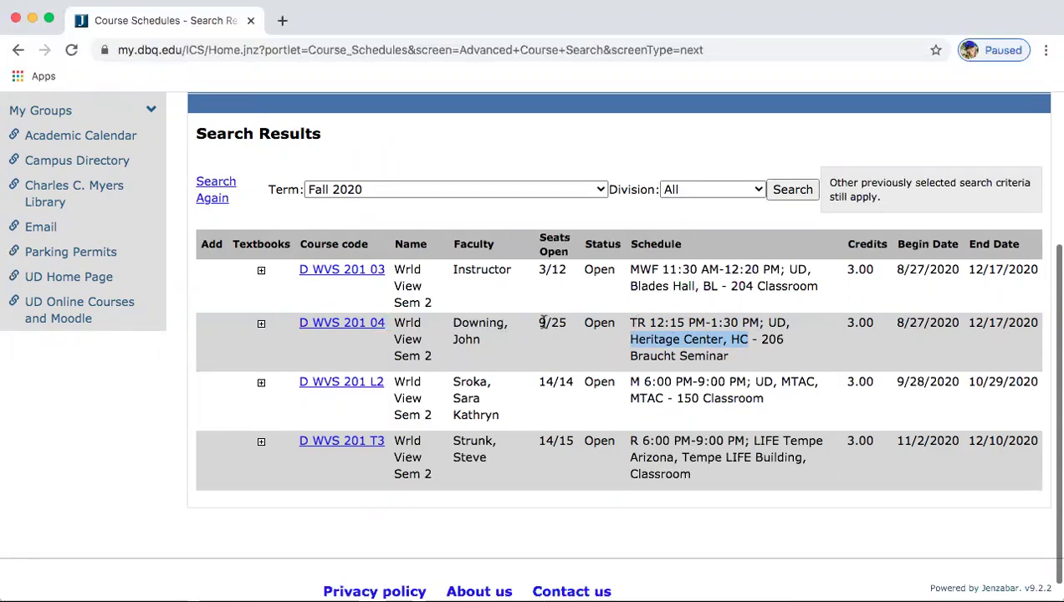
Open the course details of section D WVS 201 04 and highlight the prerequisite in its course description.
left_click(352, 328)
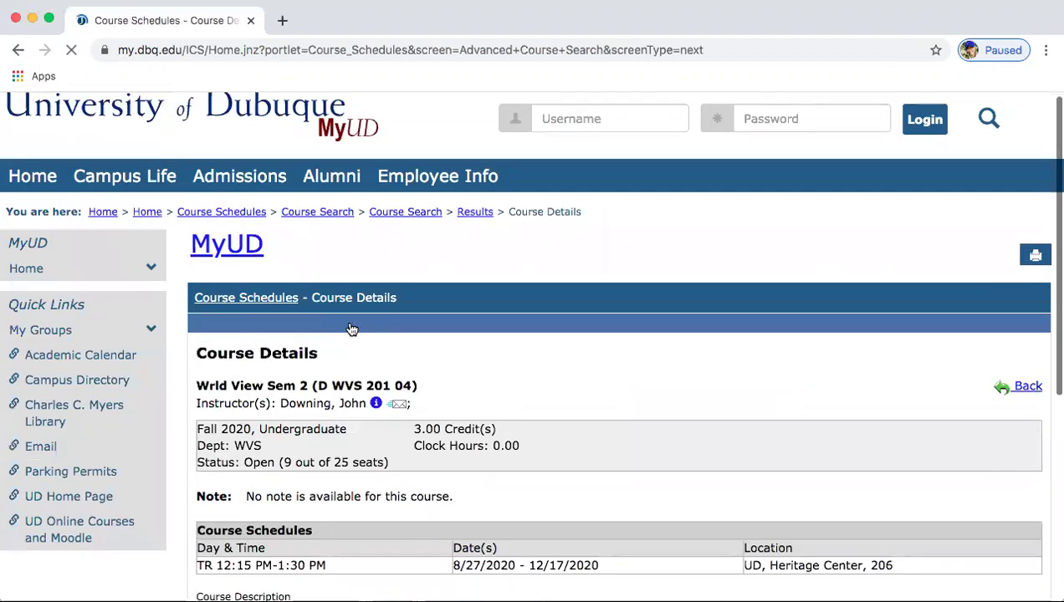
scroll(352, 328, "down", 5)
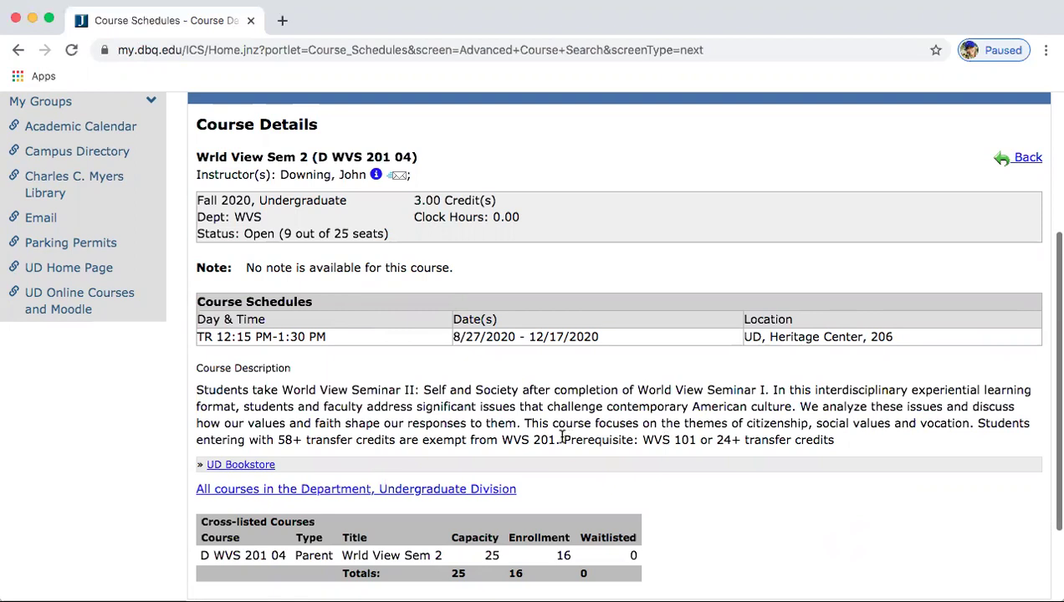
left_click_drag(562, 440, 843, 445)
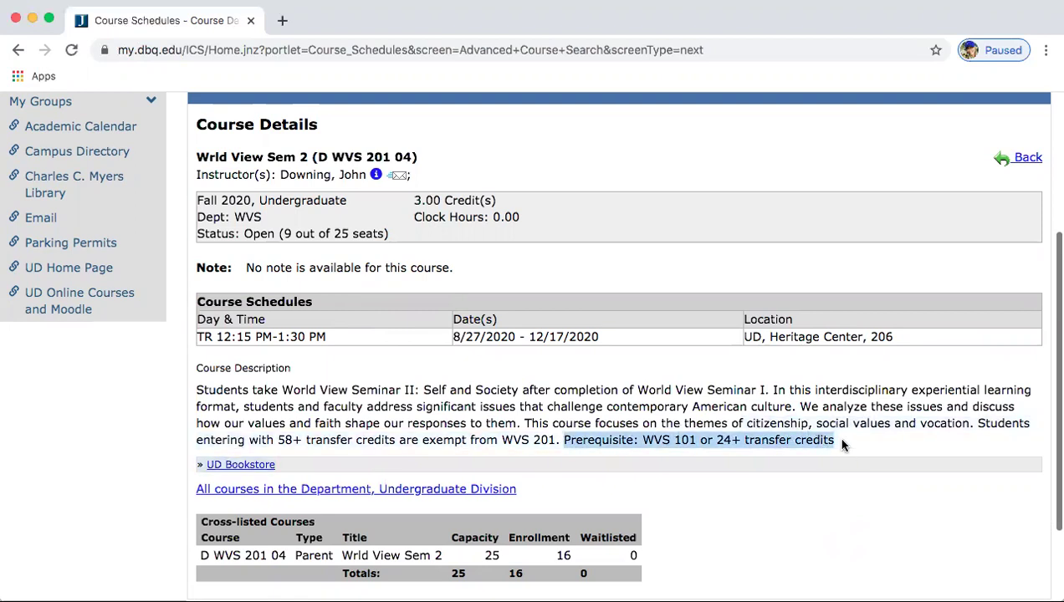
scroll(854, 489, "down", 1)
left_click(854, 489)
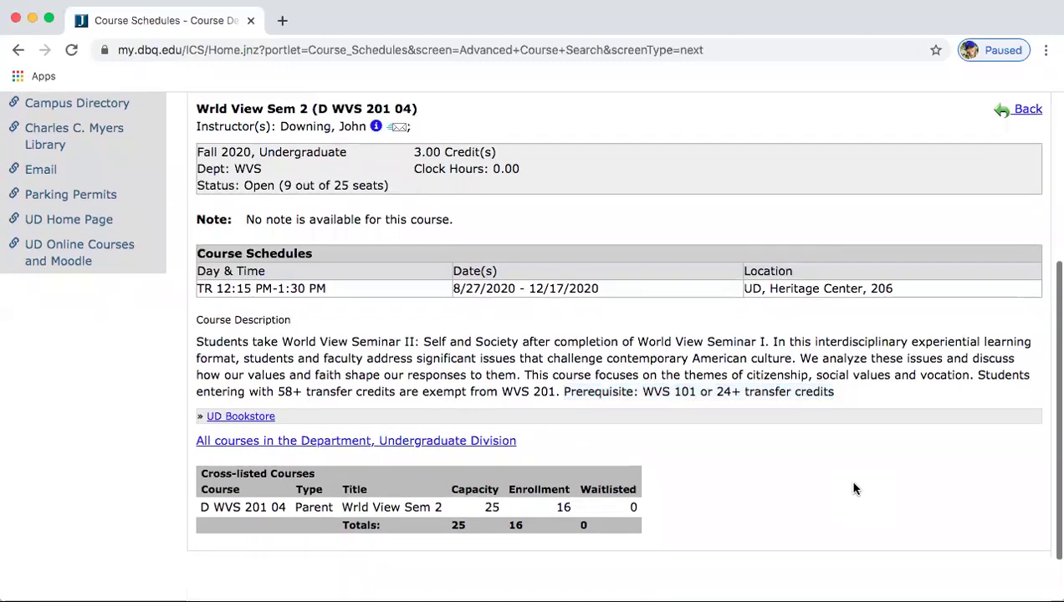